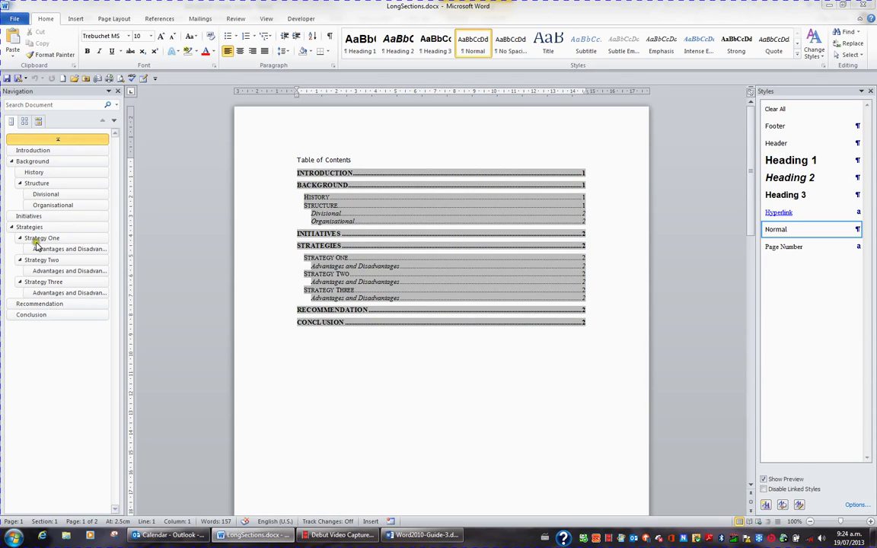
Browse the headings from Introduction to Conclusion and the table of contents in the Navigation pane
{"action": "left_click", "coordinate": [46, 153]}
{"action": "left_click", "coordinate": [46, 162]}
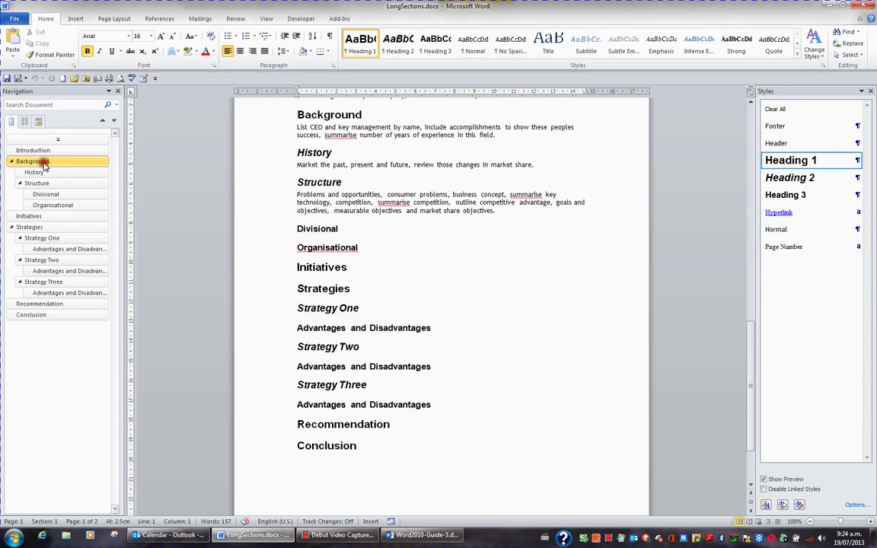
{"action": "left_click", "coordinate": [36, 218]}
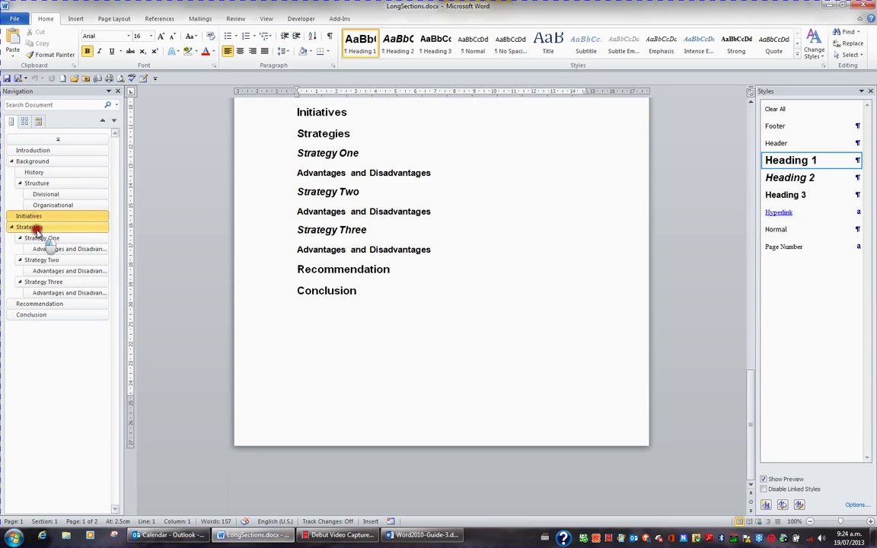
{"action": "left_click", "coordinate": [39, 228]}
{"action": "left_click", "coordinate": [46, 303]}
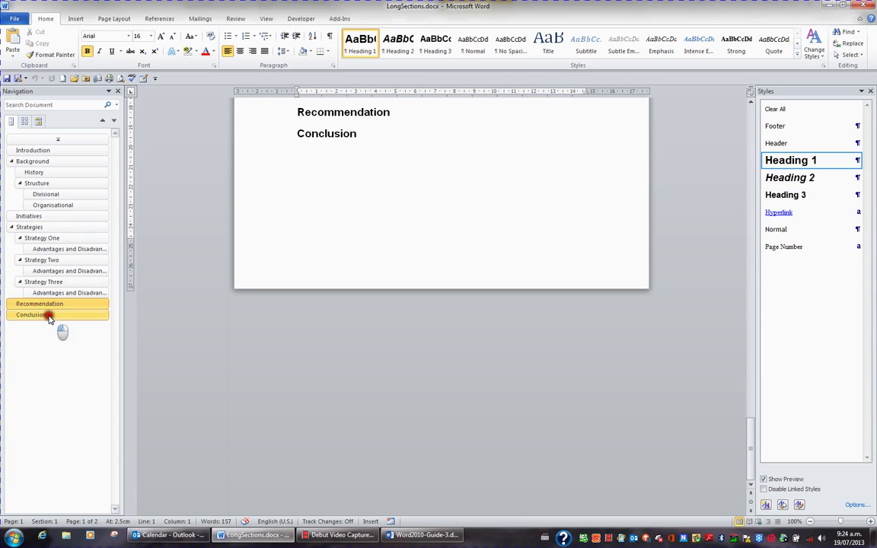
{"action": "left_click", "coordinate": [48, 315]}
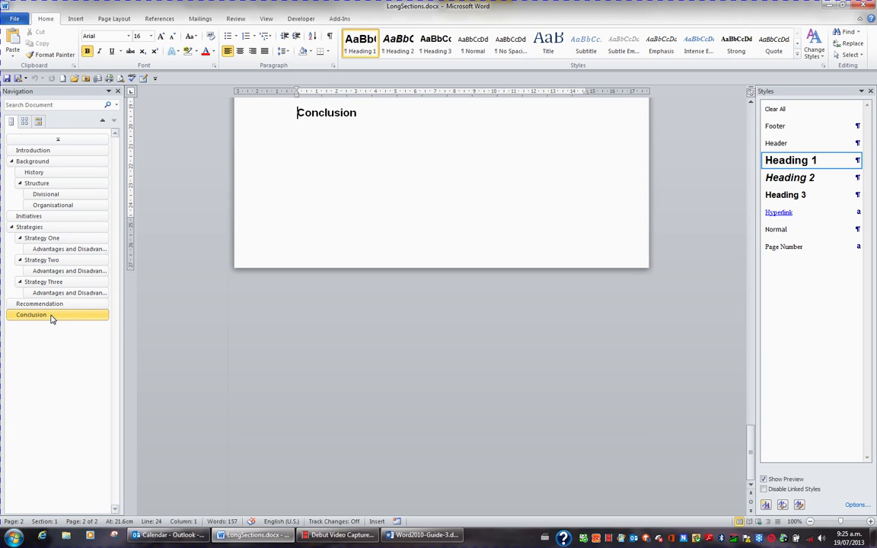
{"action": "left_click", "coordinate": [55, 305]}
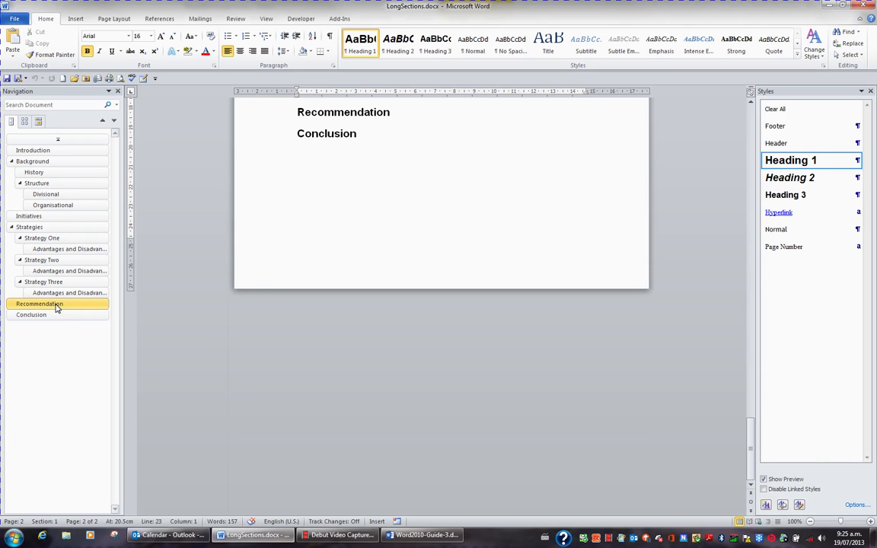
{"action": "left_click", "coordinate": [59, 141]}
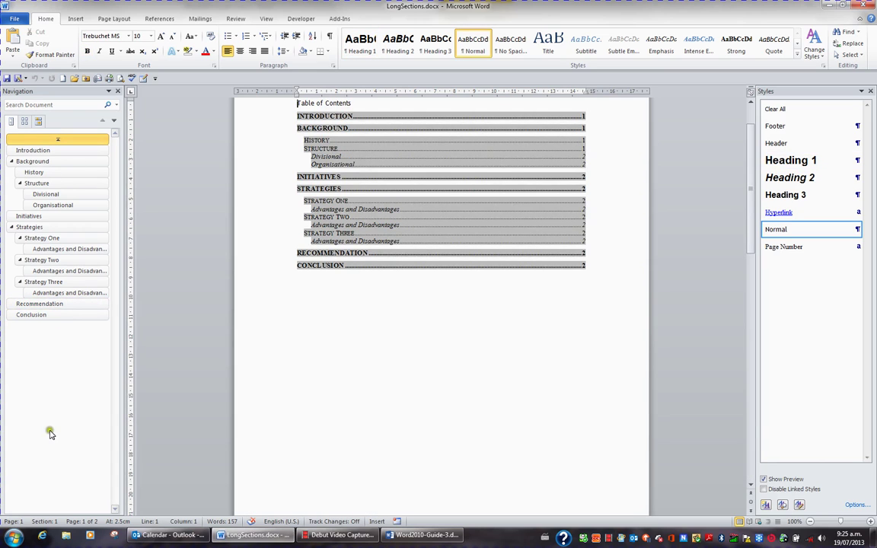
{"action": "left_click", "coordinate": [62, 318]}
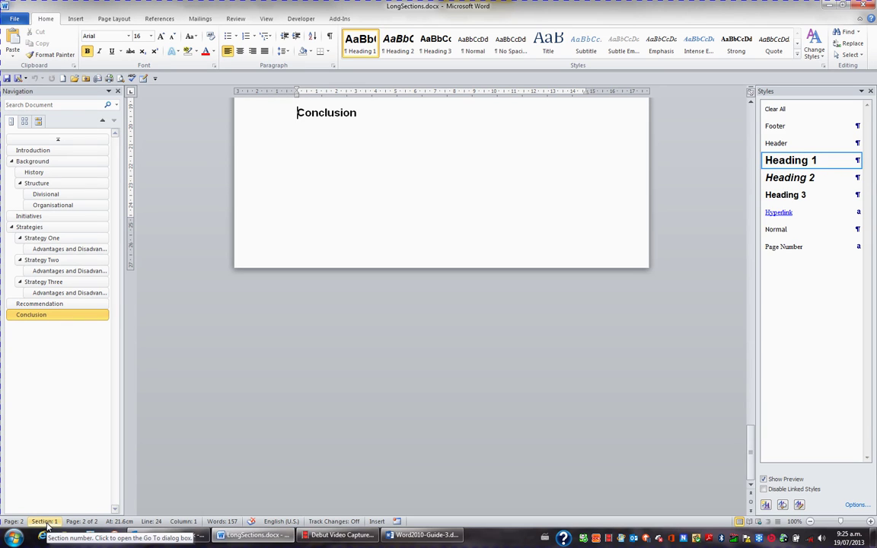
{"action": "left_click", "coordinate": [64, 144]}
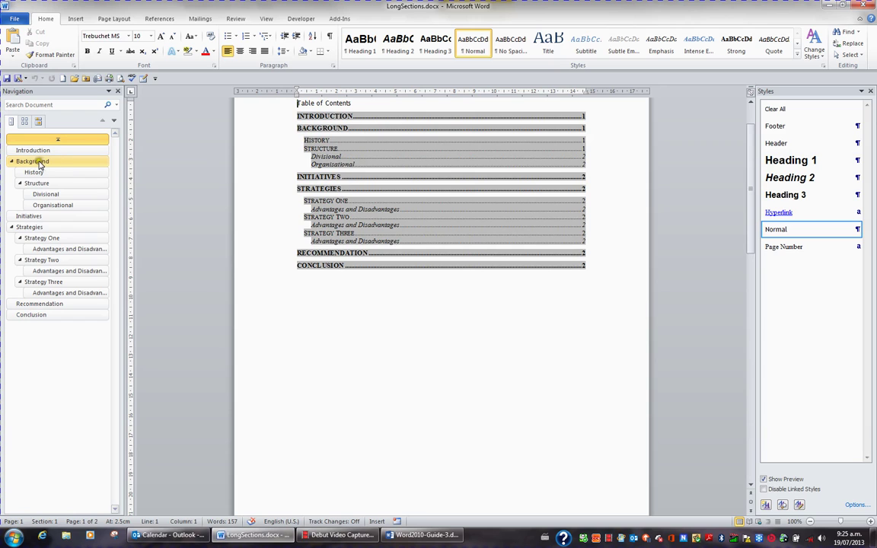
Insert a Next Page section break before the Background heading
{"action": "left_click", "coordinate": [33, 161]}
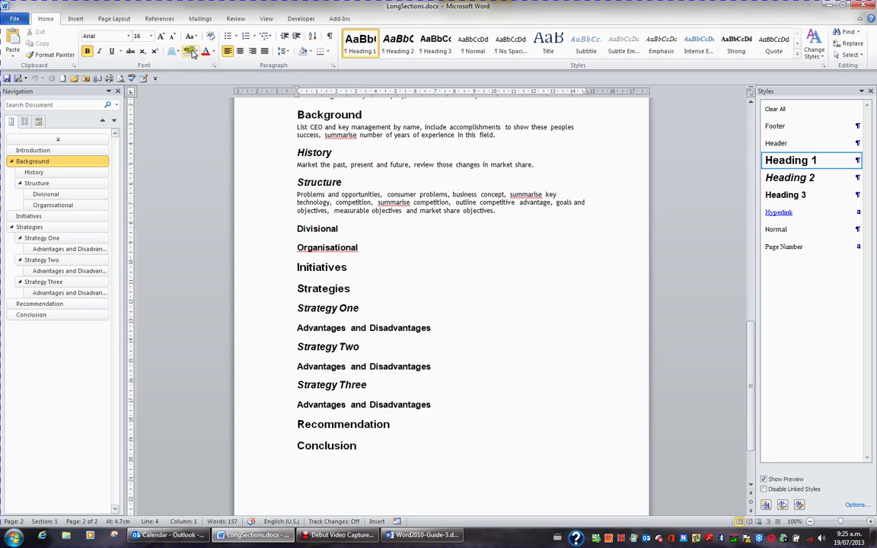
{"action": "left_click", "coordinate": [116, 19]}
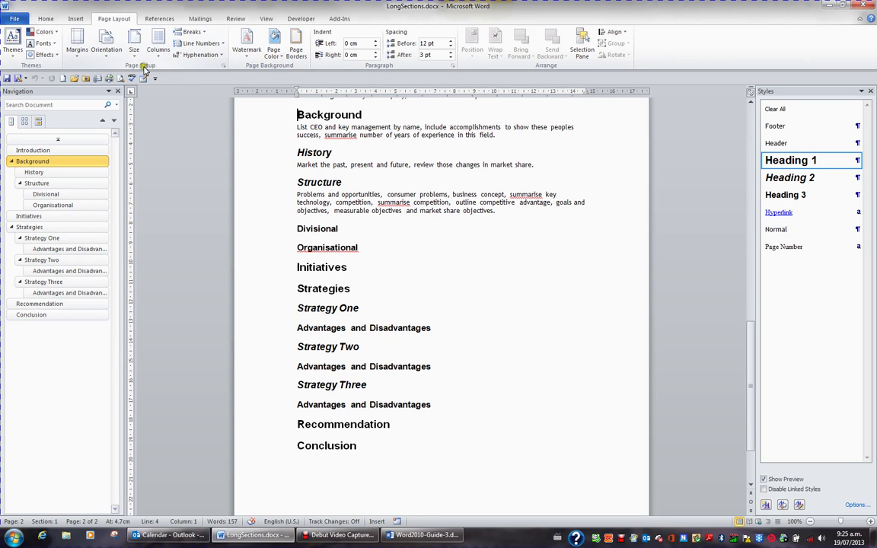
{"action": "left_click", "coordinate": [200, 36]}
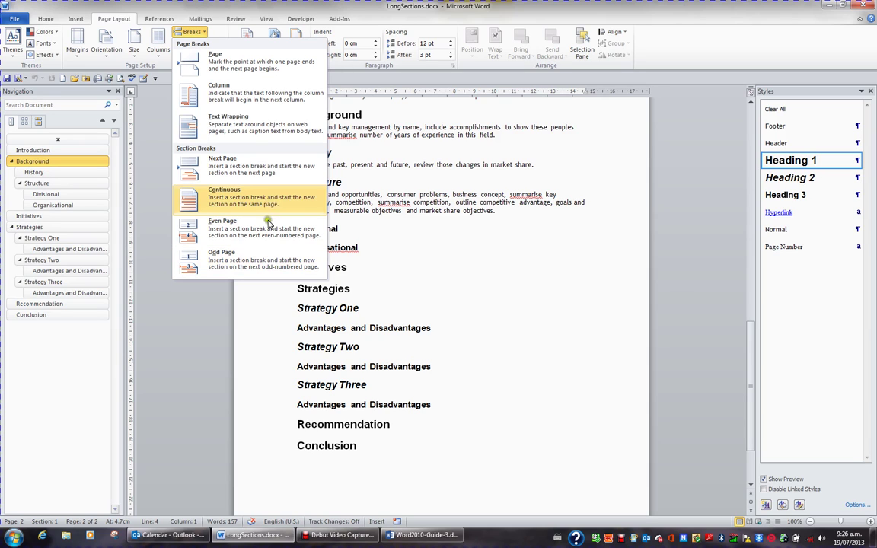
{"action": "left_click", "coordinate": [268, 178]}
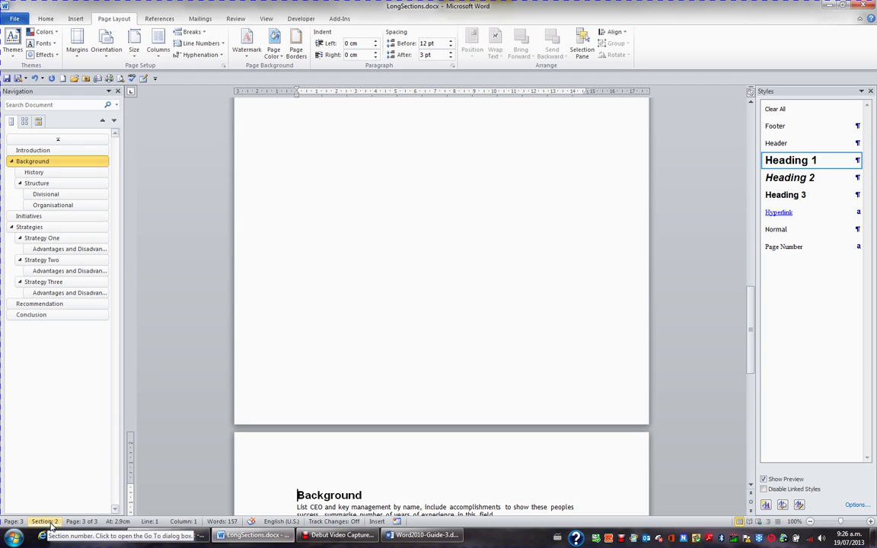
Insert Next Page section breaks before the Initiatives and Strategies headings
{"action": "left_click", "coordinate": [41, 217]}
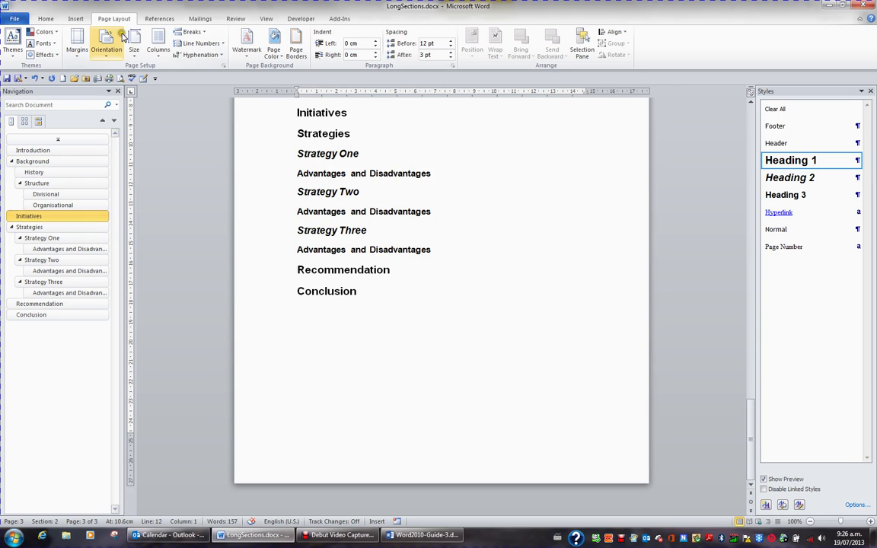
{"action": "left_click", "coordinate": [197, 33]}
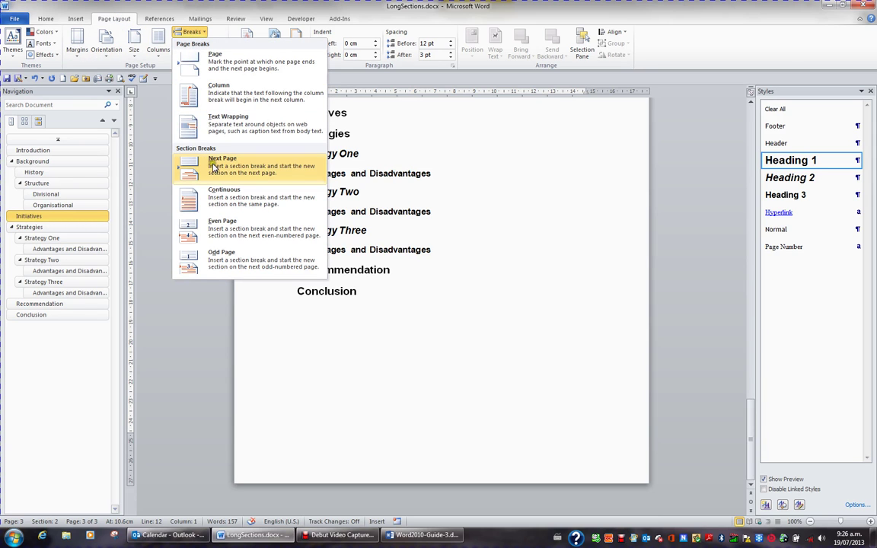
{"action": "left_click", "coordinate": [215, 167]}
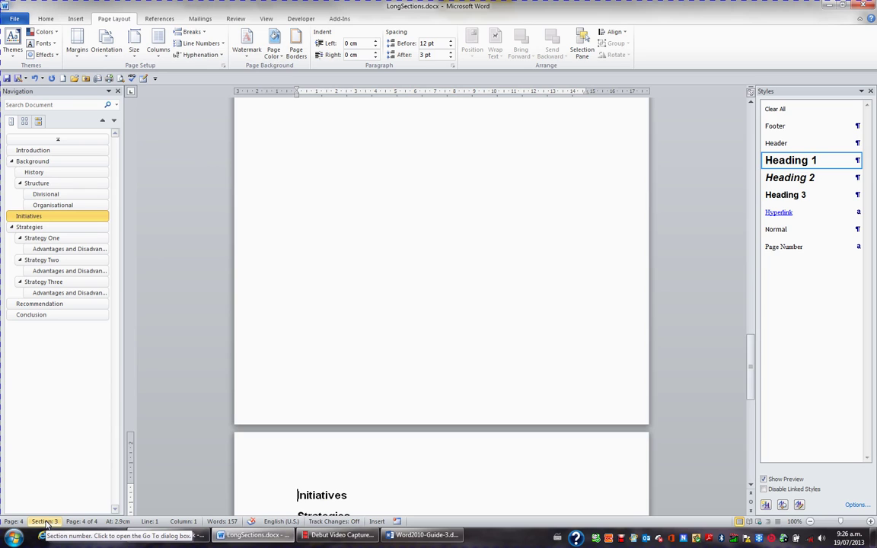
{"action": "left_click", "coordinate": [44, 227]}
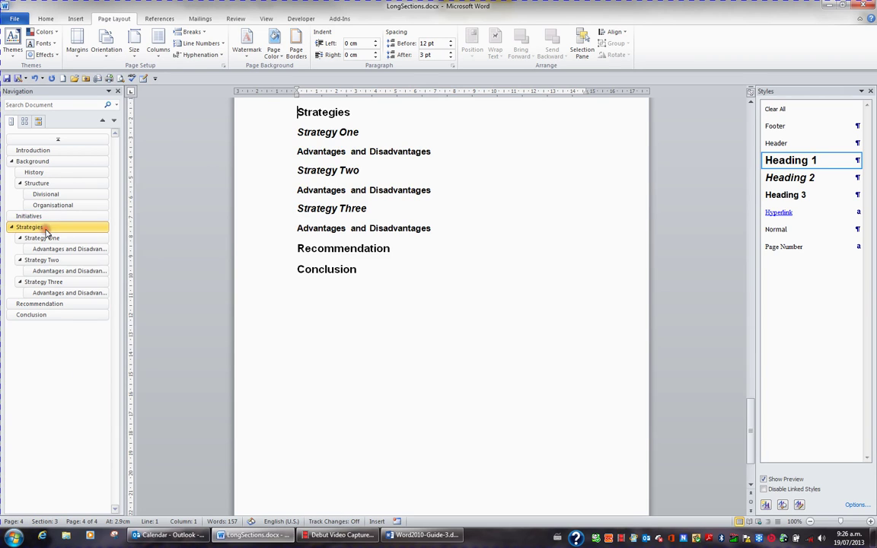
{"action": "left_click", "coordinate": [190, 32]}
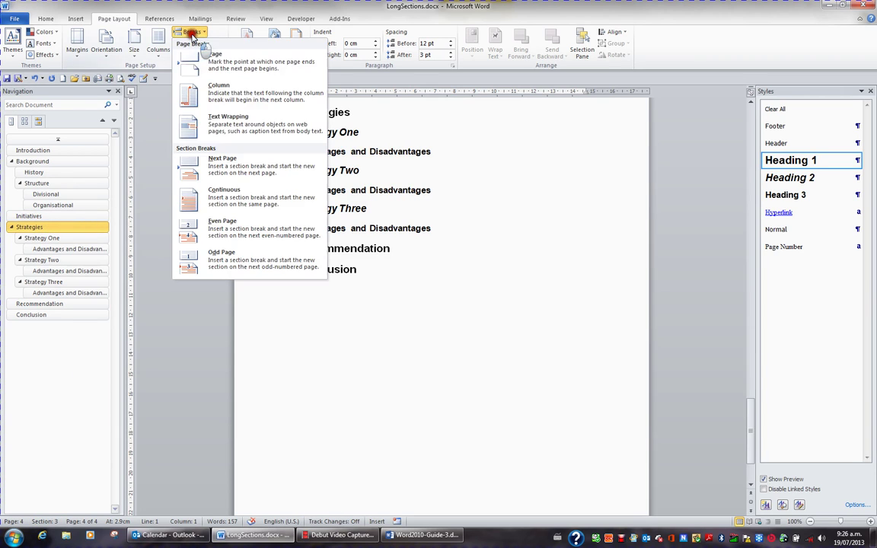
{"action": "left_click", "coordinate": [213, 168]}
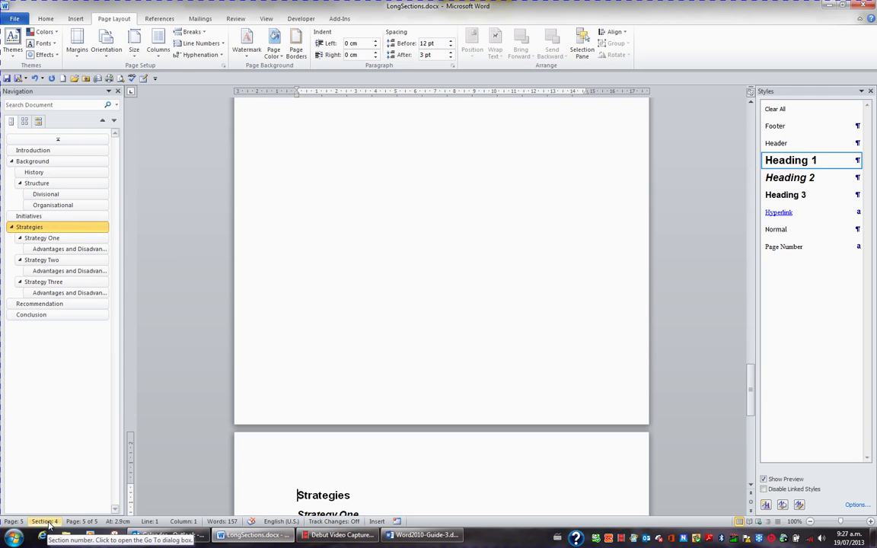
Insert Next Page section breaks before the Recommendation and Conclusion headings
{"action": "left_click", "coordinate": [64, 307]}
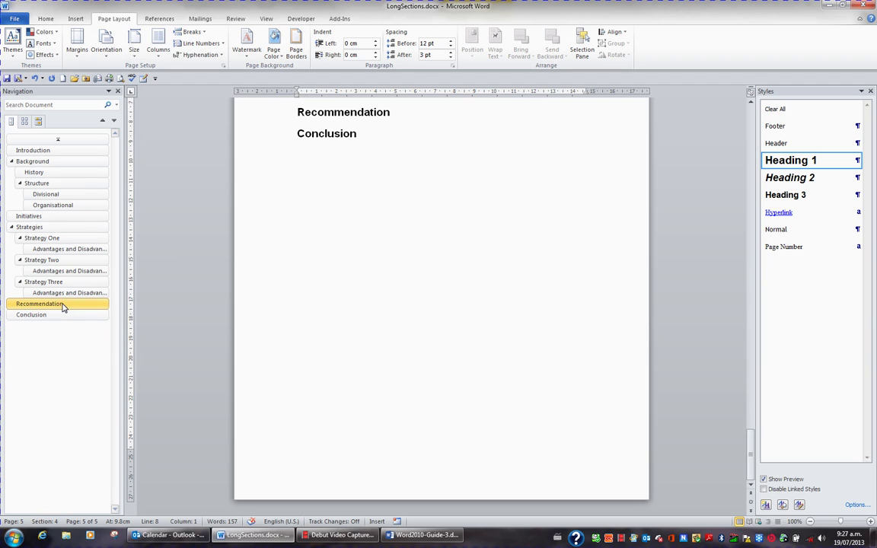
{"action": "left_click", "coordinate": [192, 33]}
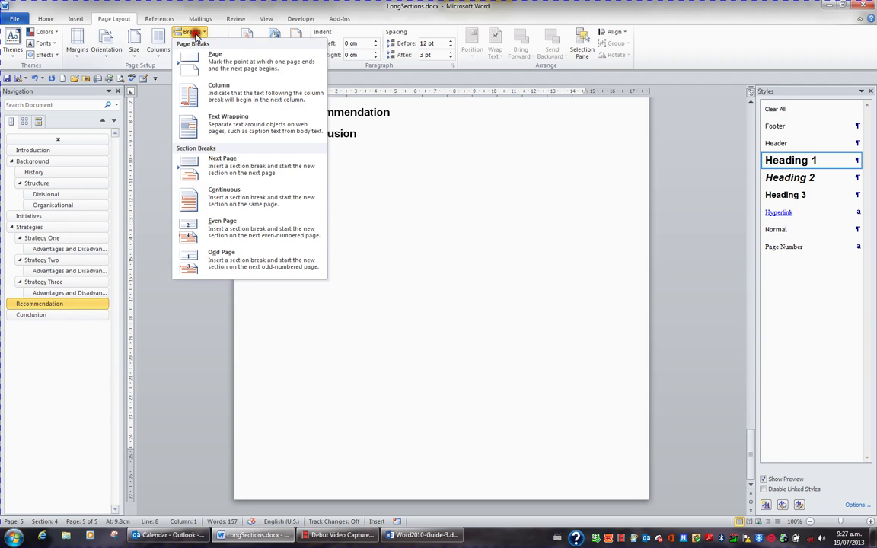
{"action": "left_click", "coordinate": [210, 168]}
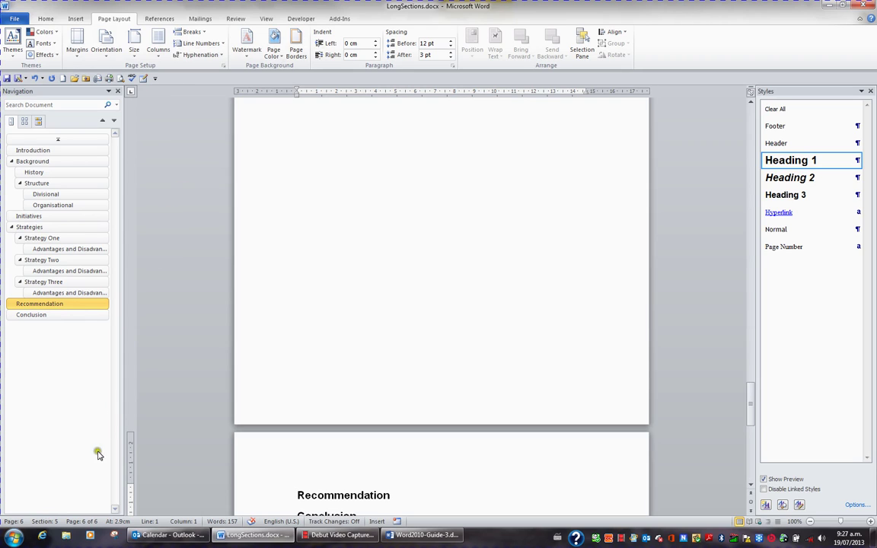
{"action": "left_click", "coordinate": [55, 317]}
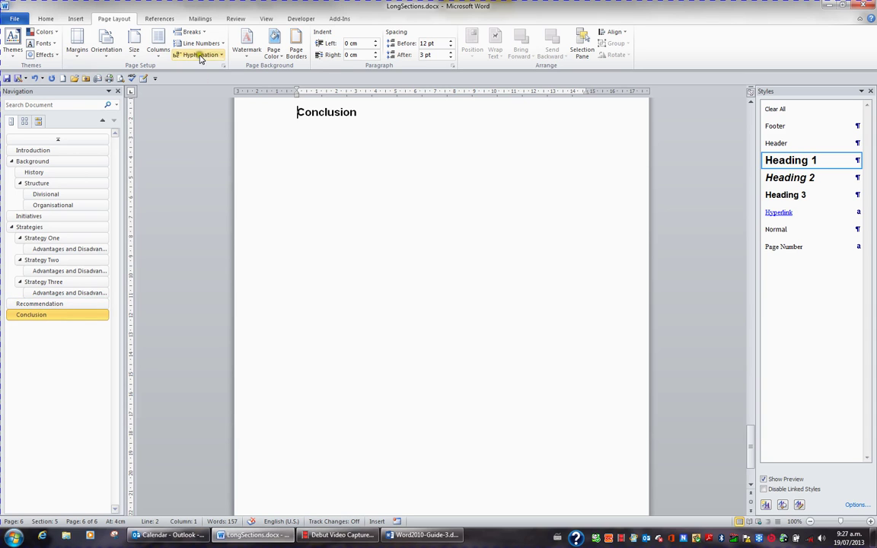
{"action": "left_click", "coordinate": [191, 32]}
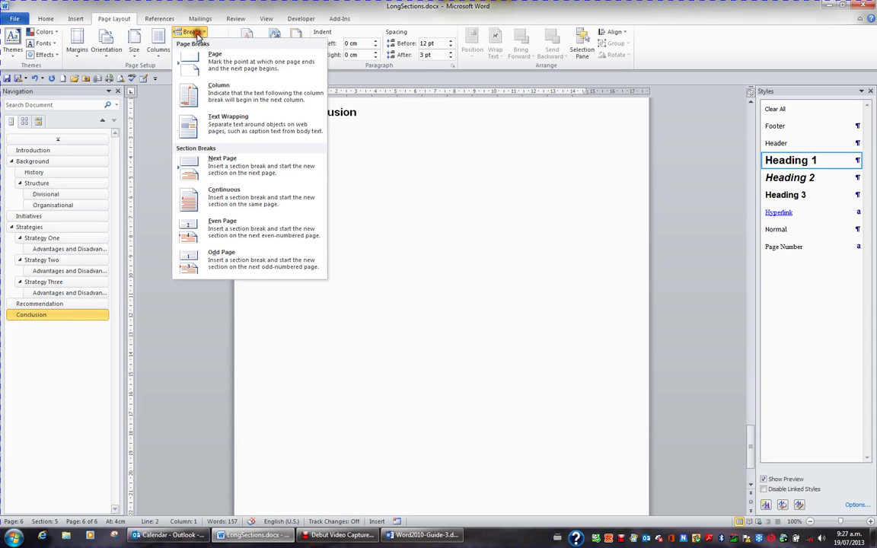
{"action": "left_click", "coordinate": [200, 161]}
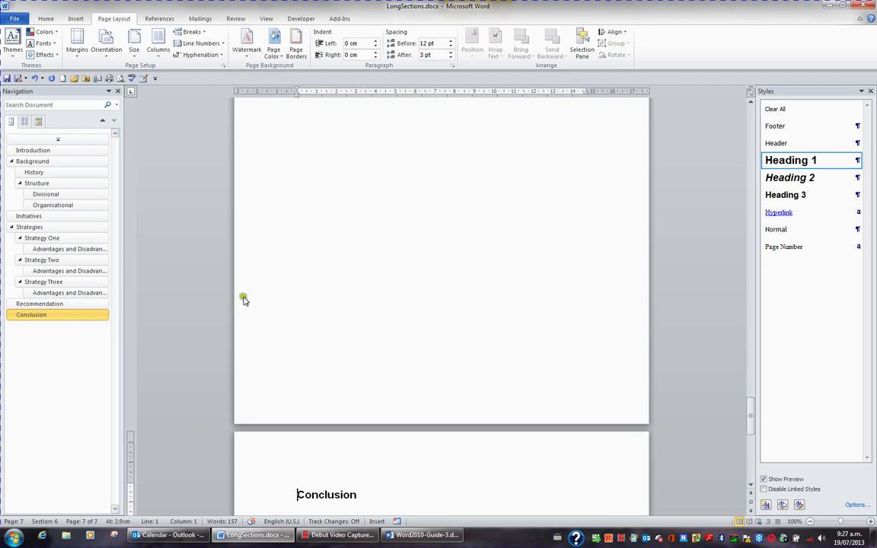
Check that Recommendation, Strategies, Initiatives, Background and Introduction each start a new page
{"action": "left_click", "coordinate": [84, 304]}
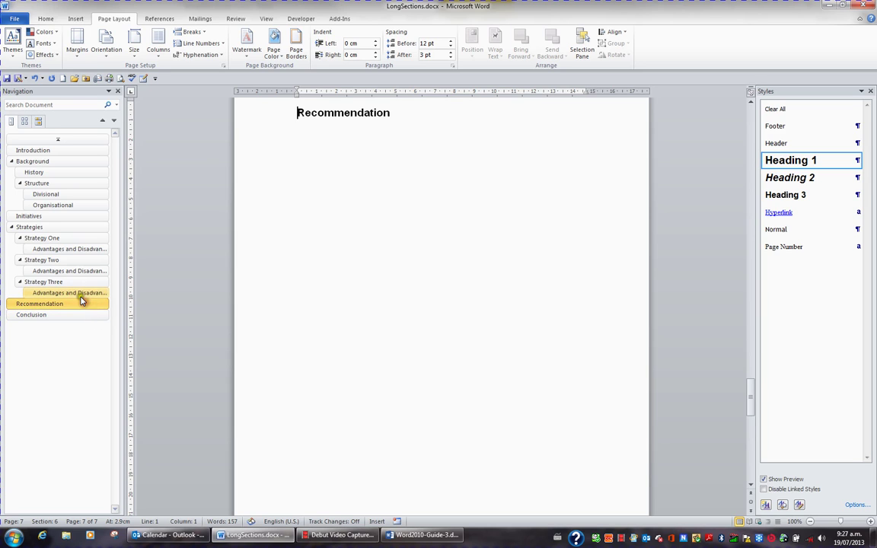
{"action": "left_click", "coordinate": [61, 229]}
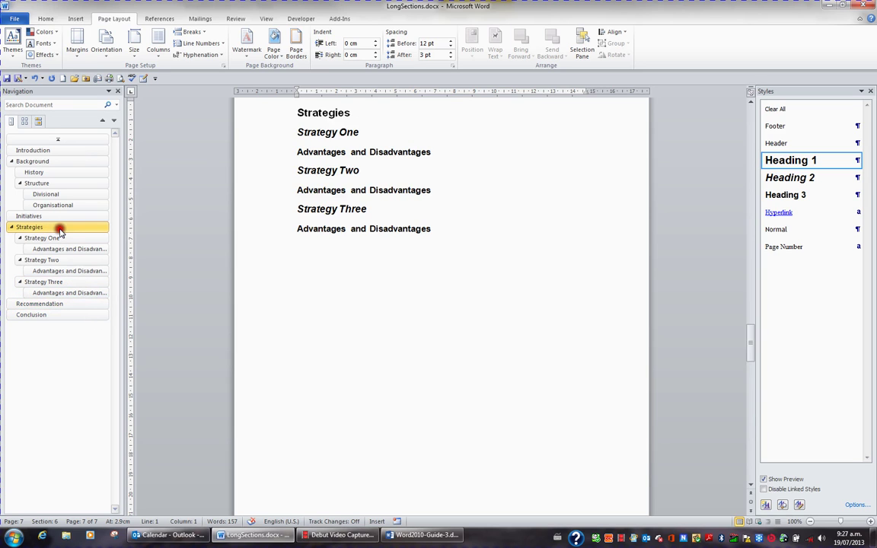
{"action": "left_click", "coordinate": [63, 218]}
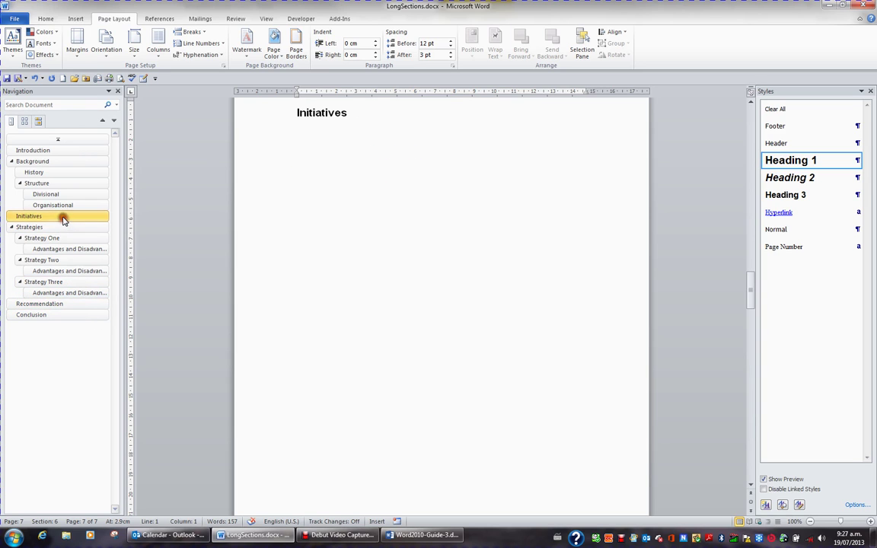
{"action": "left_click", "coordinate": [64, 163]}
{"action": "left_click", "coordinate": [66, 152]}
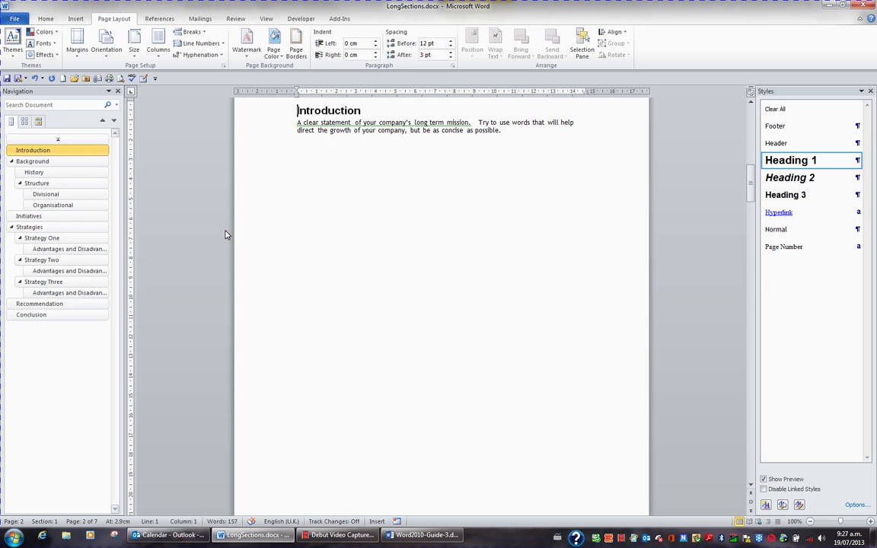
Use Go To by Section with value 4 to jump to the Strategies section
{"action": "key", "text": "ctrl+g"}
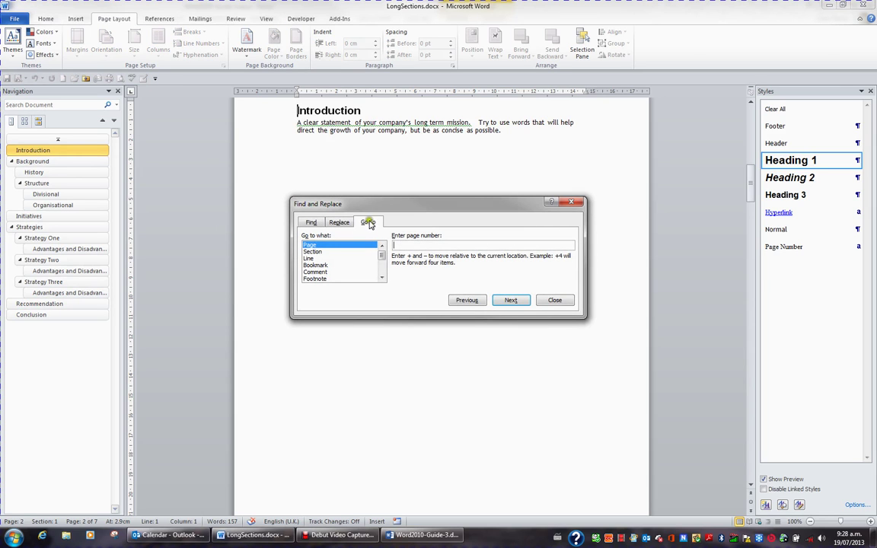
{"action": "left_click", "coordinate": [346, 252]}
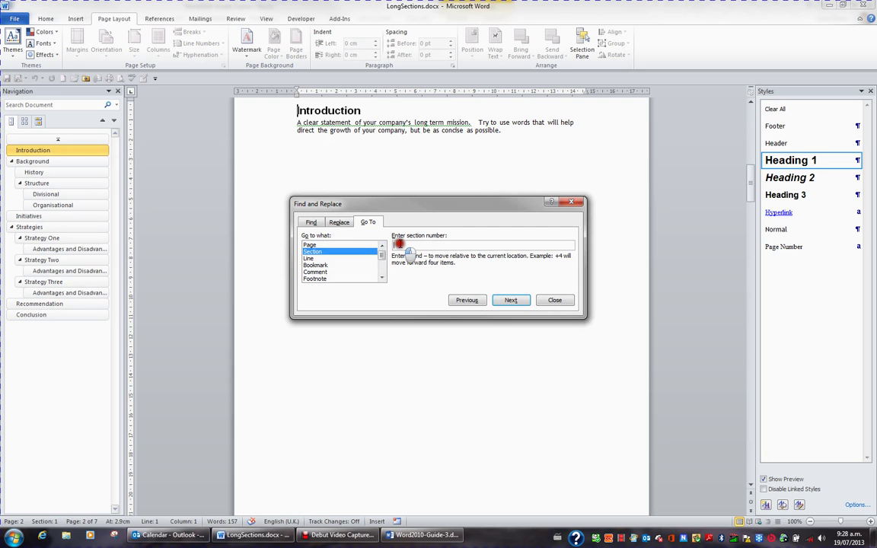
{"action": "type", "text": "4"}
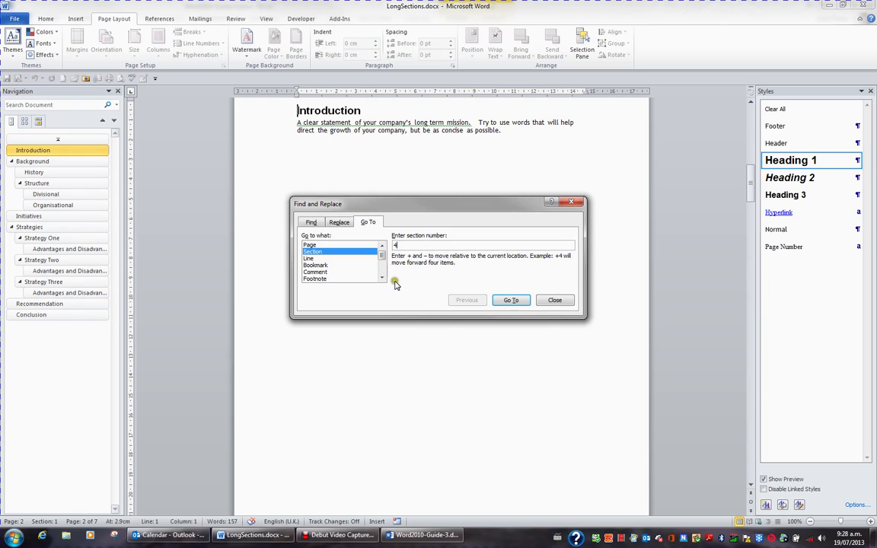
{"action": "left_click", "coordinate": [511, 300]}
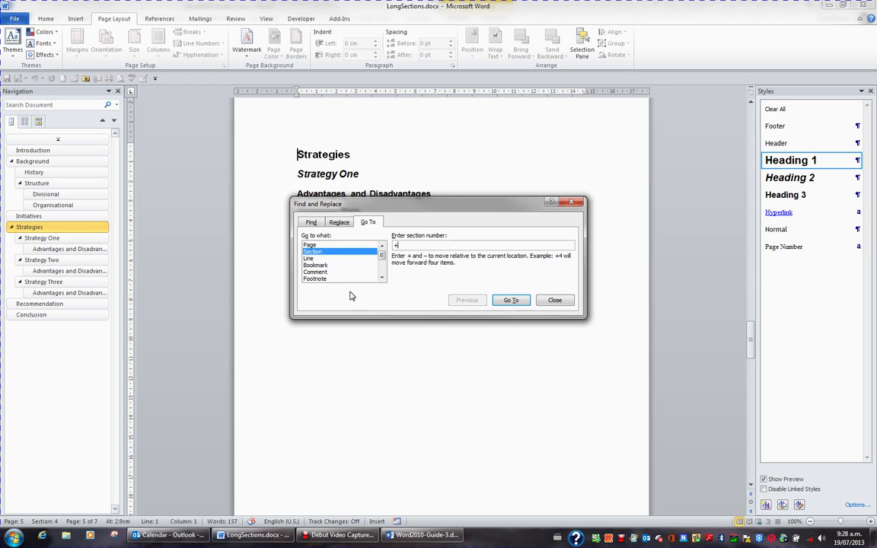
Step forward to Recommendation and Conclusion, then back section by section to Background
{"action": "left_click", "coordinate": [512, 301]}
{"action": "left_click", "coordinate": [519, 302]}
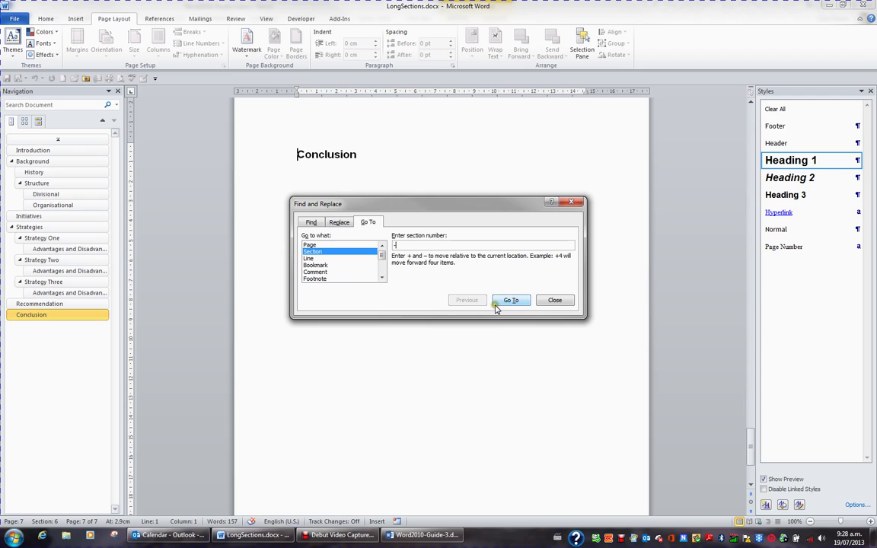
{"action": "left_click", "coordinate": [510, 301]}
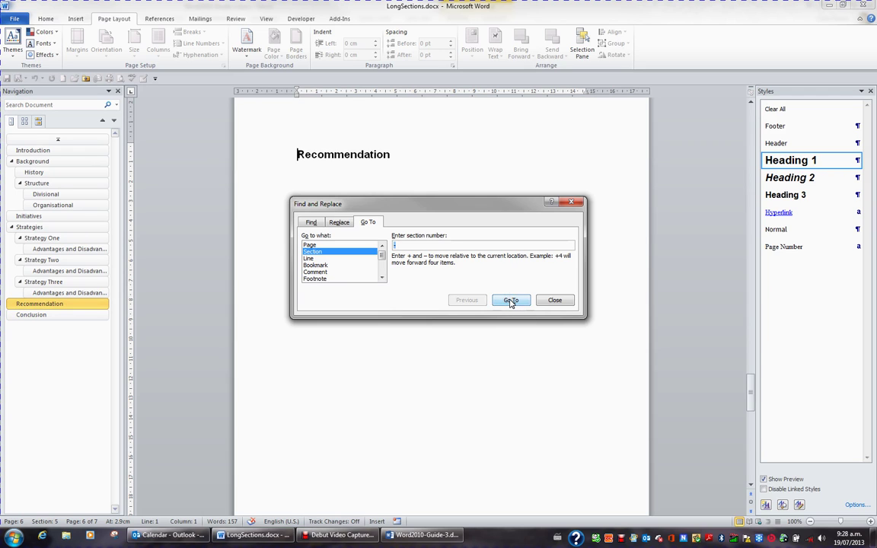
{"action": "left_click", "coordinate": [511, 300]}
{"action": "left_click", "coordinate": [512, 301]}
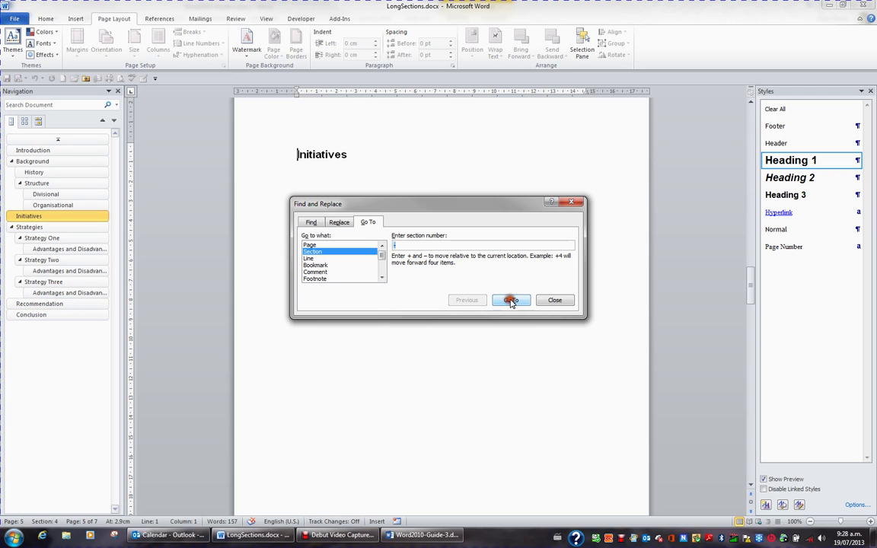
{"action": "left_click", "coordinate": [511, 300]}
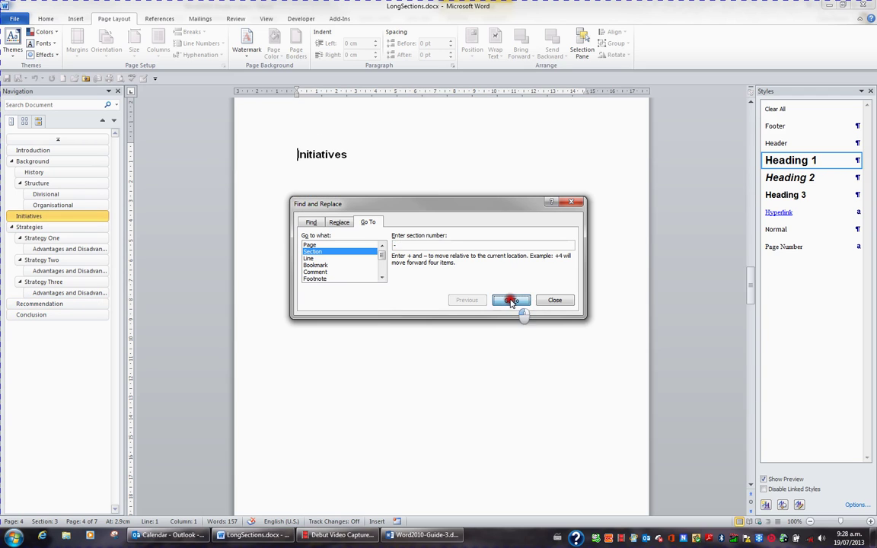
Close the Find and Replace dialog, place the cursor after the Organisational heading, and show View options
{"action": "left_click", "coordinate": [556, 302]}
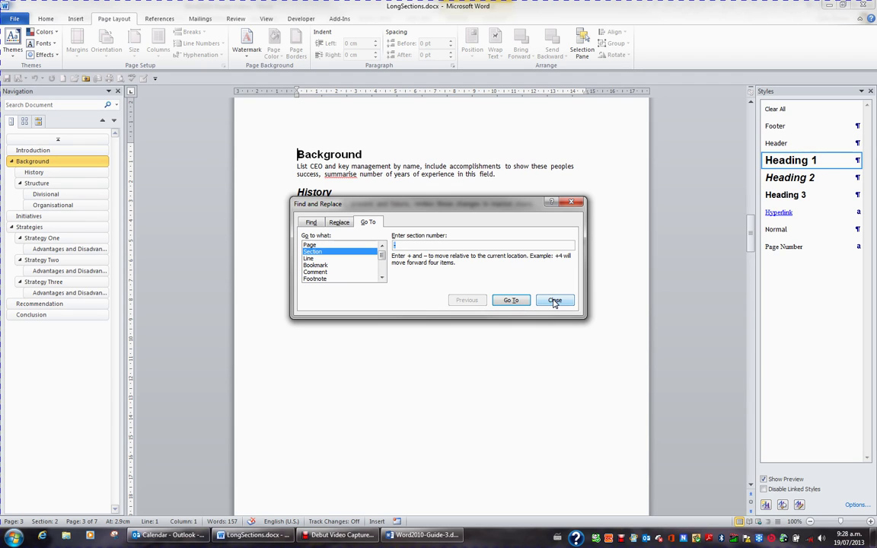
{"action": "left_click", "coordinate": [556, 302]}
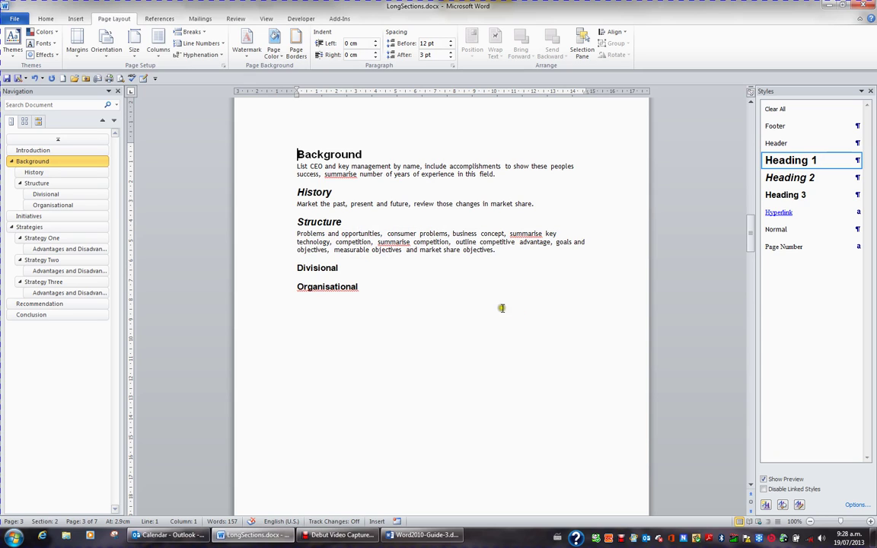
{"action": "left_click", "coordinate": [400, 289]}
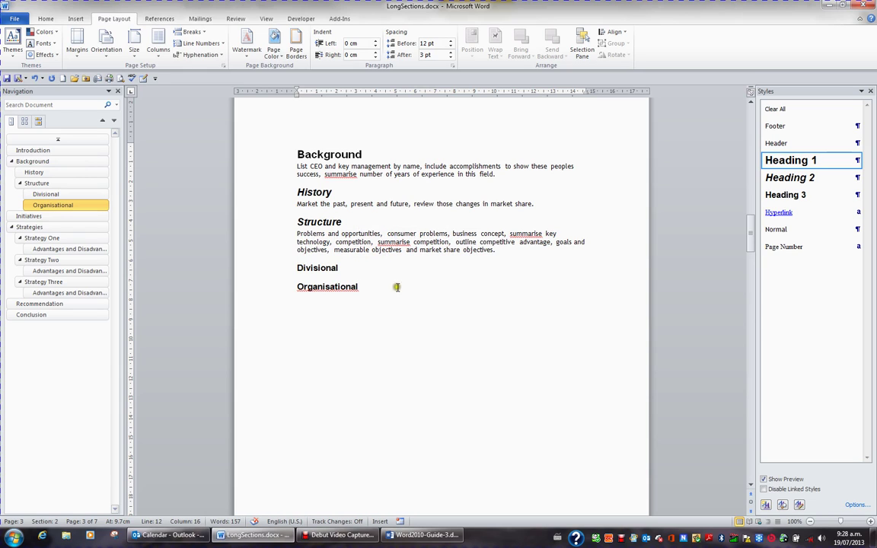
{"action": "left_click", "coordinate": [270, 18]}
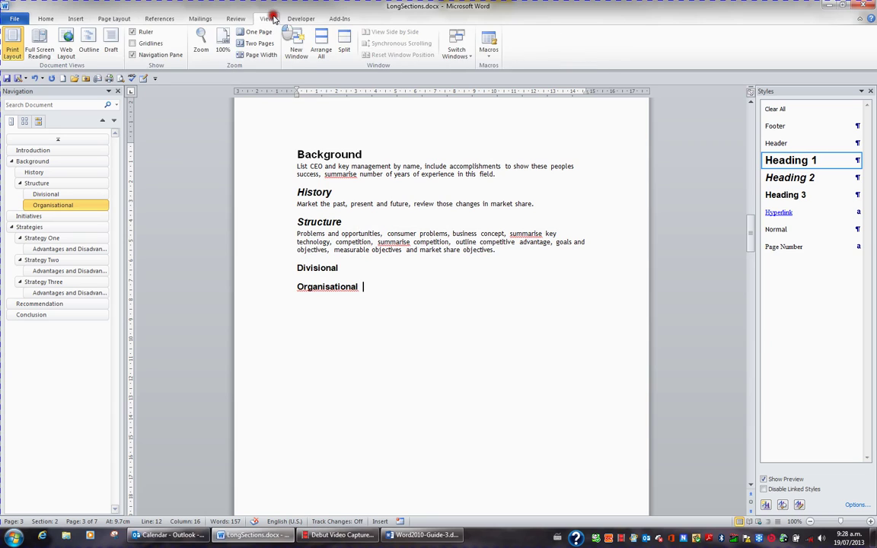
Switch to Draft view and scroll through the Section Break (Next Page) markers between headings
{"action": "left_click", "coordinate": [777, 524]}
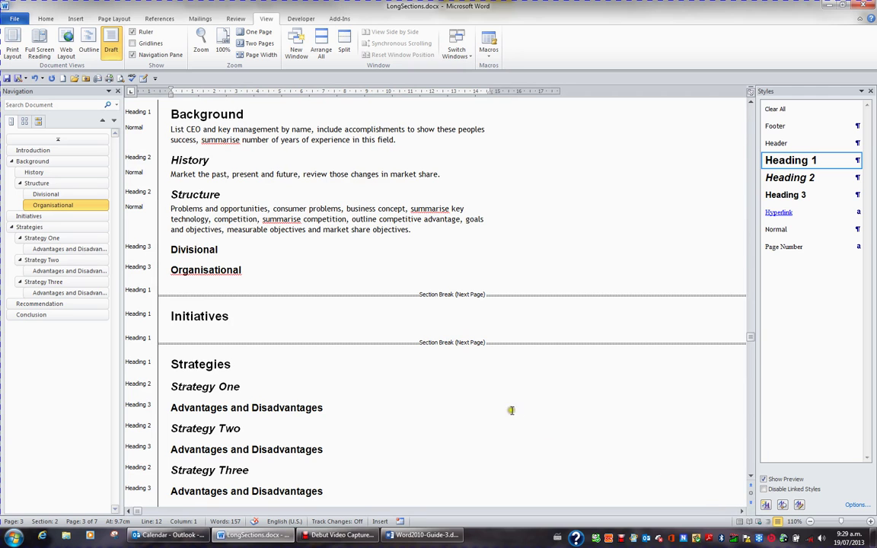
{"action": "scroll", "coordinate": [509, 412], "scroll_direction": "up", "scroll_amount": 3}
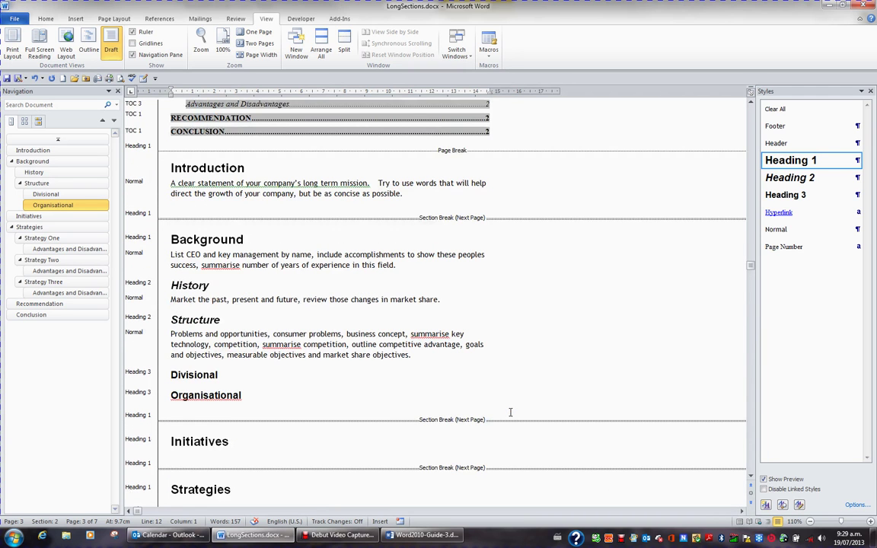
{"action": "scroll", "coordinate": [510, 412], "scroll_direction": "up", "scroll_amount": 4}
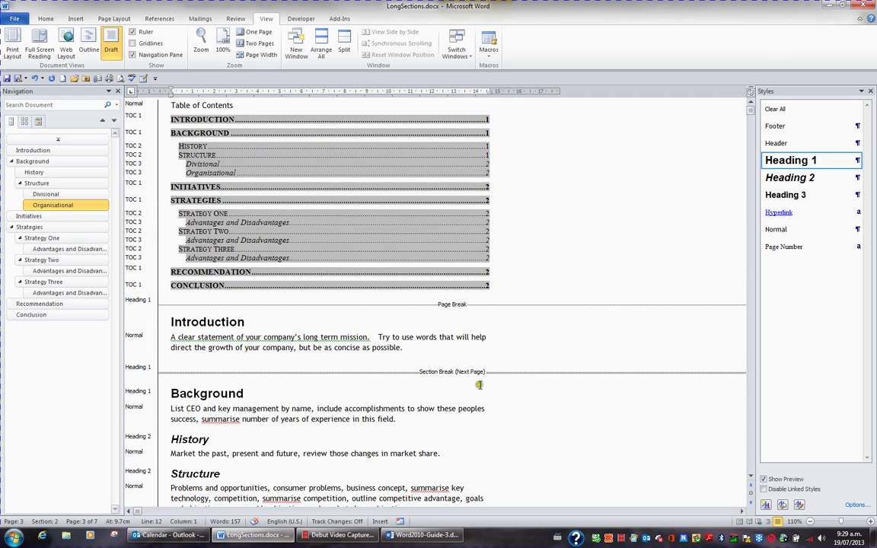
{"action": "scroll", "coordinate": [480, 386], "scroll_direction": "down", "scroll_amount": 3}
{"action": "scroll", "coordinate": [482, 386], "scroll_direction": "down", "scroll_amount": 9}
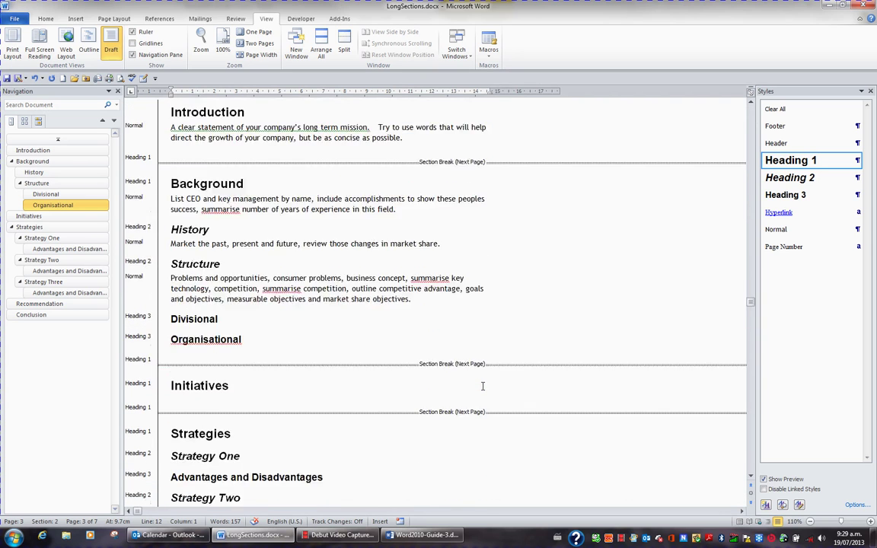
{"action": "scroll", "coordinate": [482, 386], "scroll_direction": "down", "scroll_amount": 1}
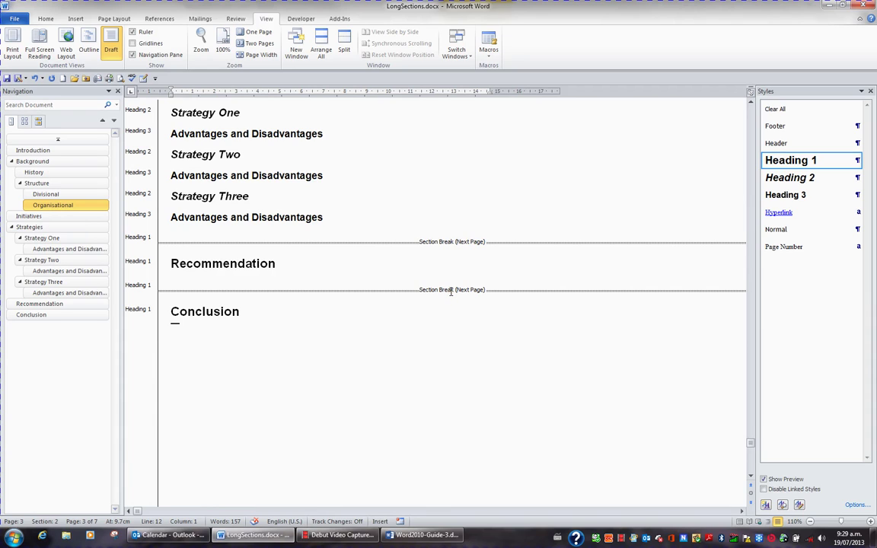
{"action": "left_click", "coordinate": [194, 290]}
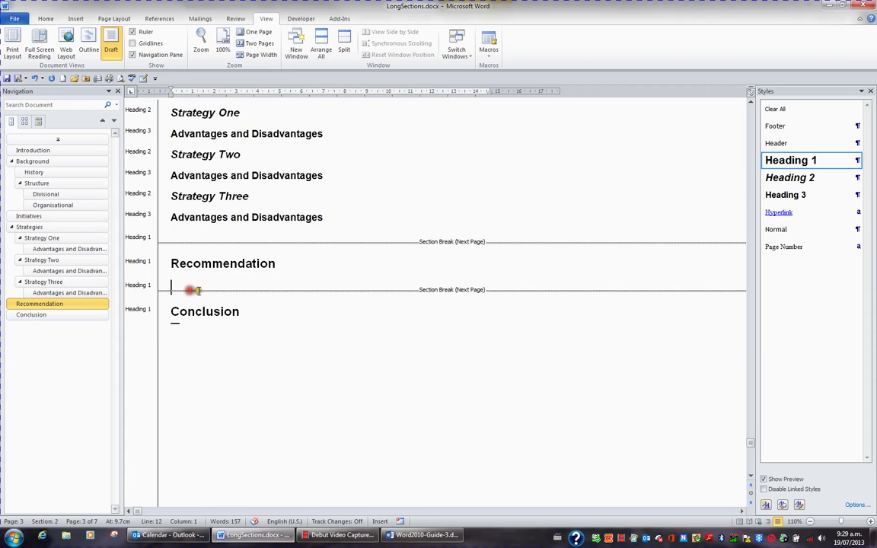
{"action": "key", "text": "Delete"}
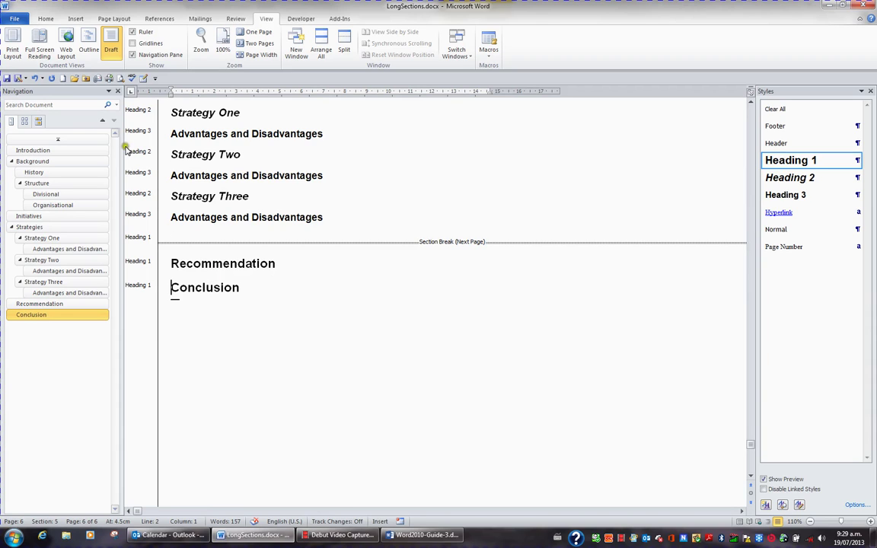
{"action": "left_click", "coordinate": [35, 80]}
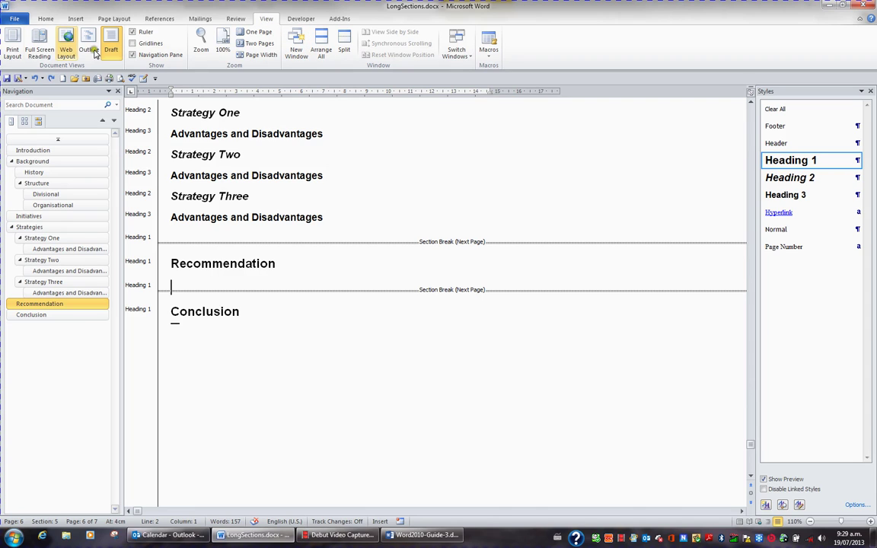
Return to Print Layout and display the Initiatives heading on page 4, section 3
{"action": "left_click", "coordinate": [13, 51]}
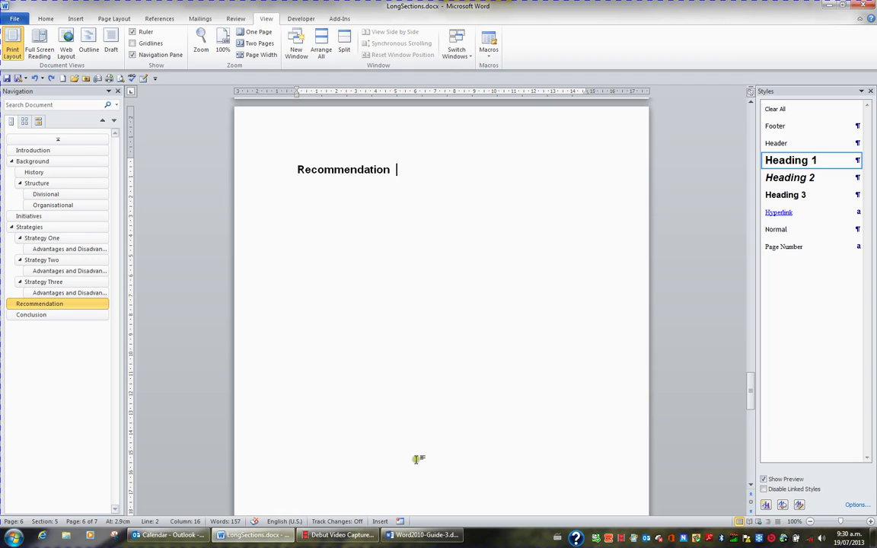
{"action": "left_click", "coordinate": [86, 219]}
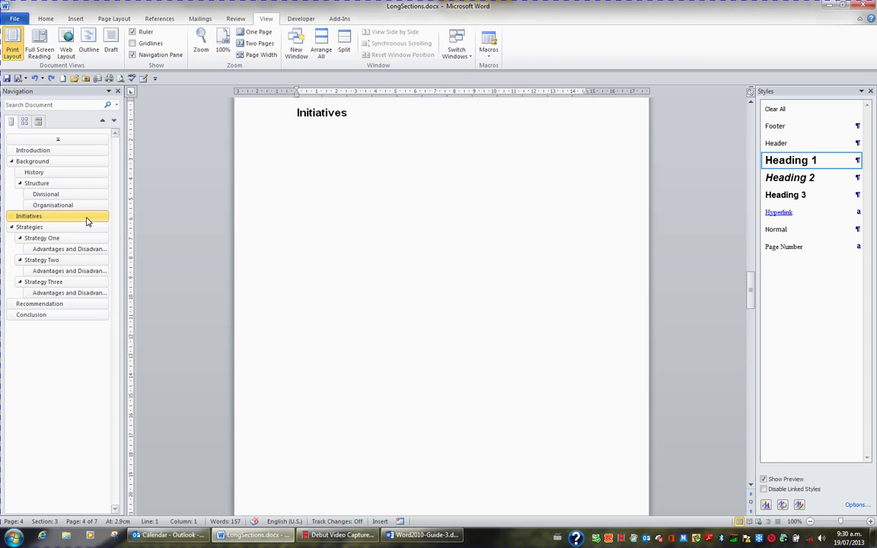
{"action": "scroll", "coordinate": [316, 286], "scroll_direction": "up", "scroll_amount": 2}
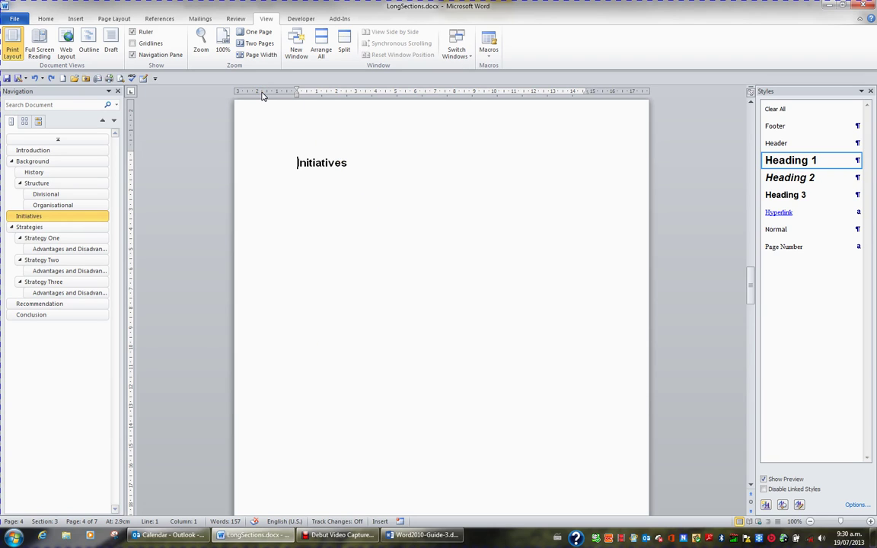
Set the Initiatives section to Landscape in Page Setup, applied to this section only
{"action": "double_click", "coordinate": [261, 92]}
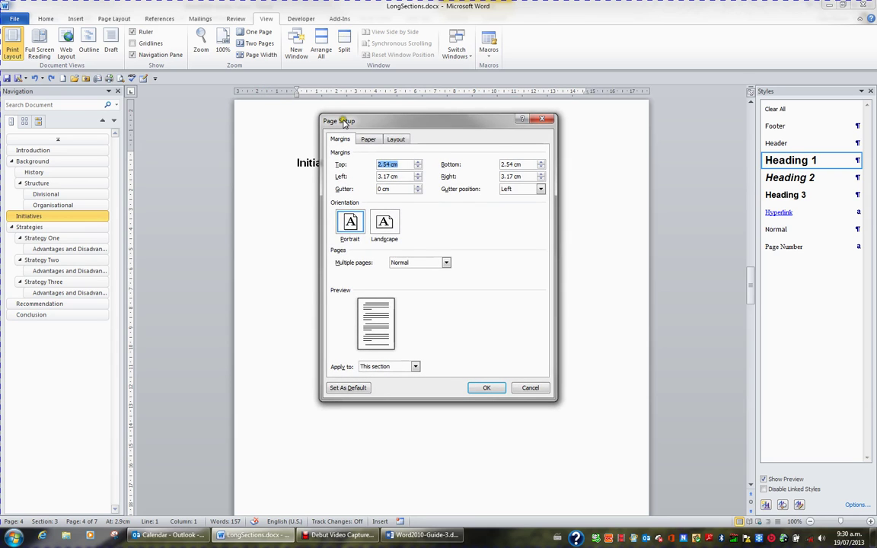
{"action": "left_click", "coordinate": [385, 223]}
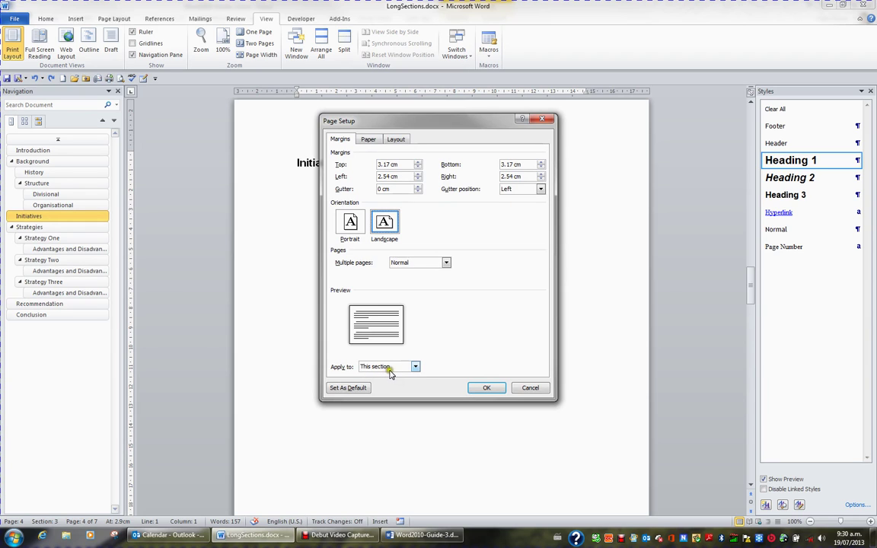
{"action": "left_click", "coordinate": [488, 388]}
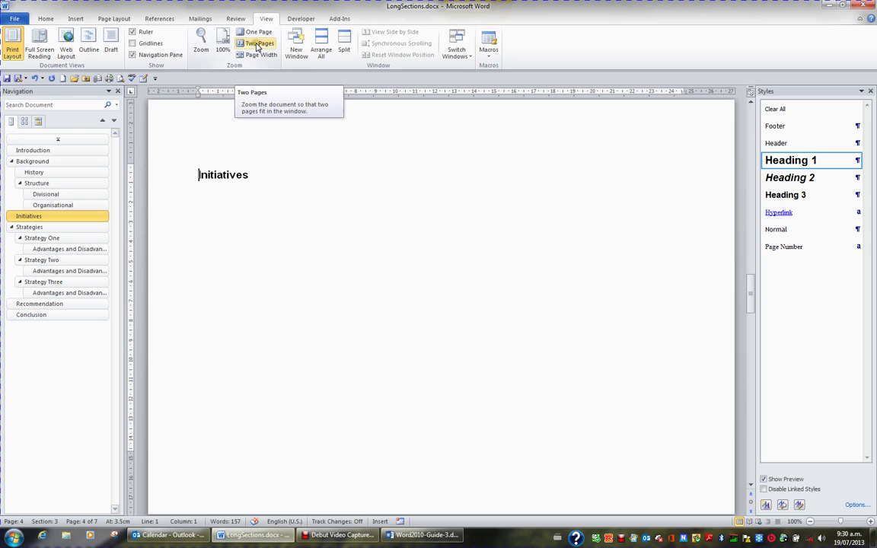
Switch to Two Pages view and make the Recommendation section (section 5) Landscape in Page Setup
{"action": "left_click", "coordinate": [256, 47]}
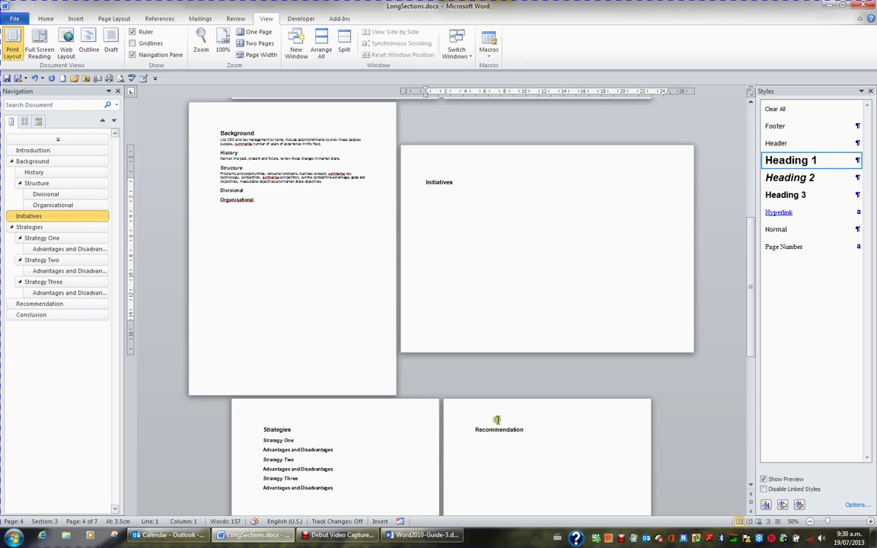
{"action": "left_click", "coordinate": [79, 307]}
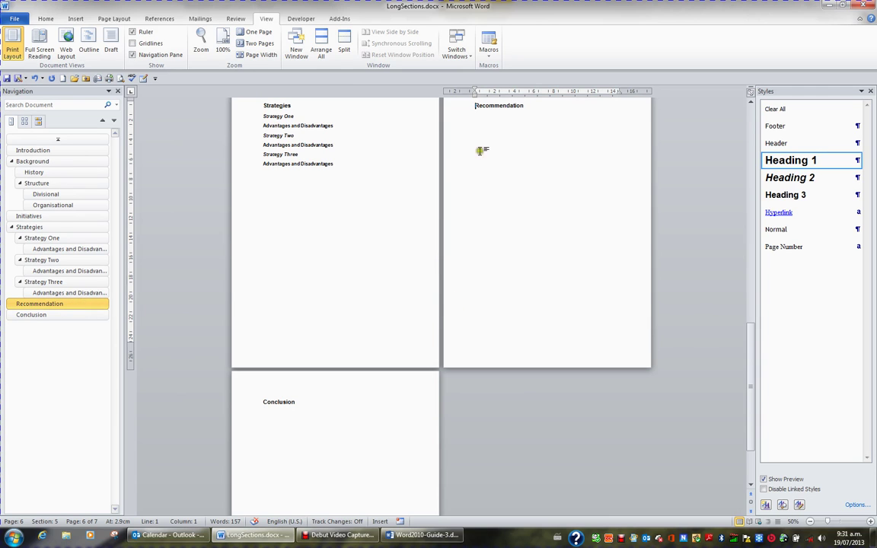
{"action": "double_click", "coordinate": [460, 91]}
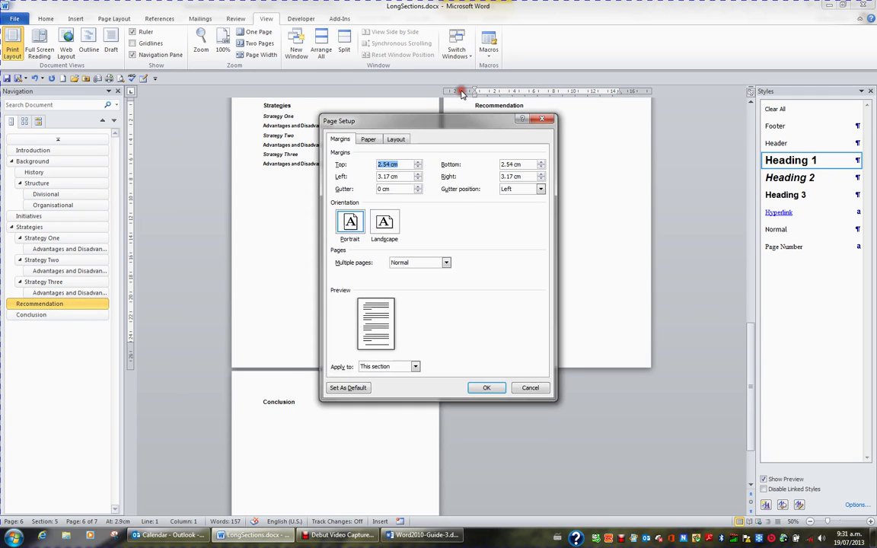
{"action": "left_click", "coordinate": [385, 222]}
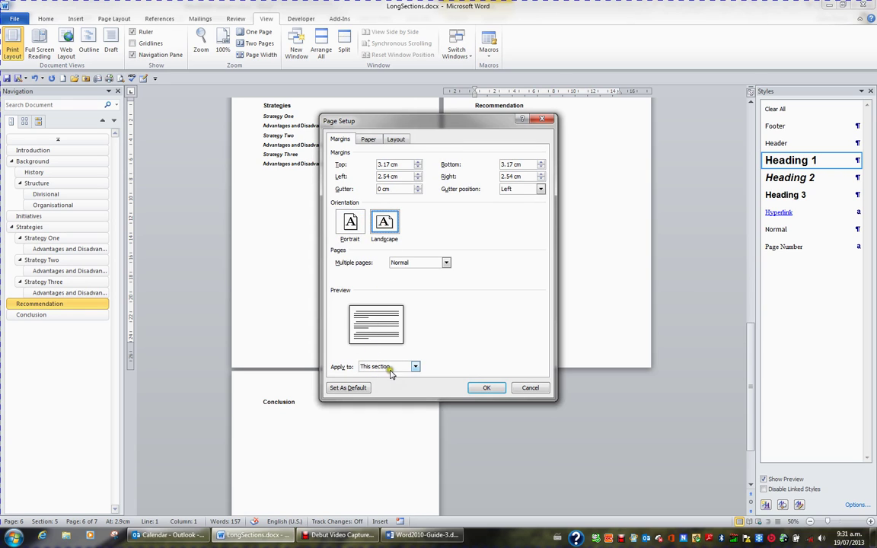
{"action": "left_click", "coordinate": [493, 389]}
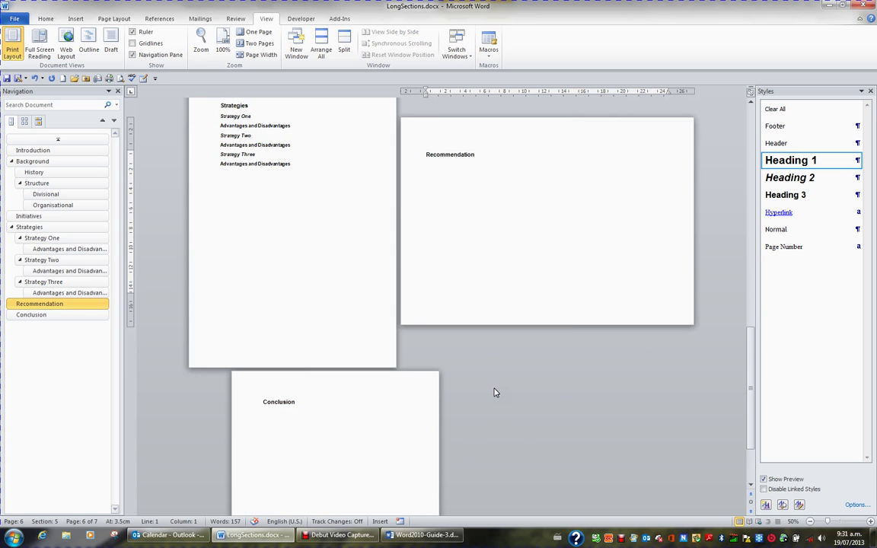
{"action": "scroll", "coordinate": [493, 392], "scroll_direction": "up", "scroll_amount": 5}
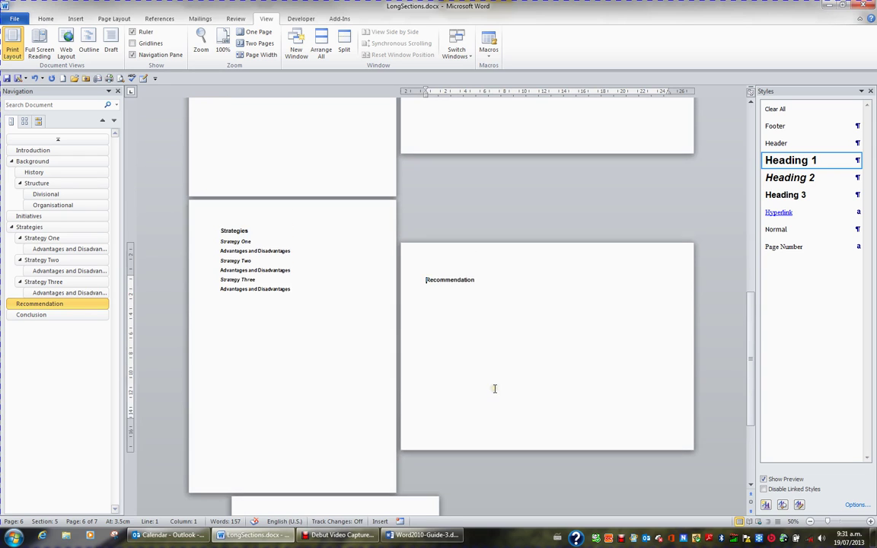
{"action": "scroll", "coordinate": [494, 389], "scroll_direction": "up", "scroll_amount": 7}
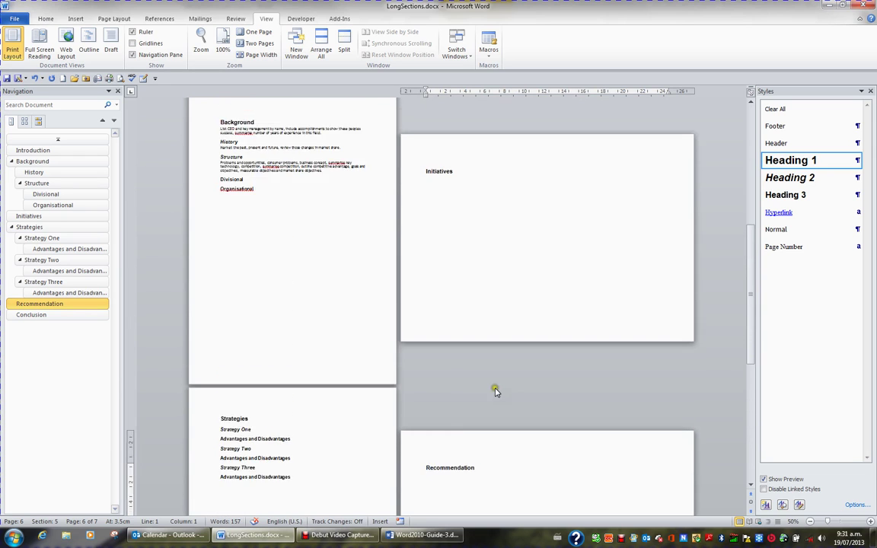
{"action": "scroll", "coordinate": [496, 388], "scroll_direction": "up", "scroll_amount": 2}
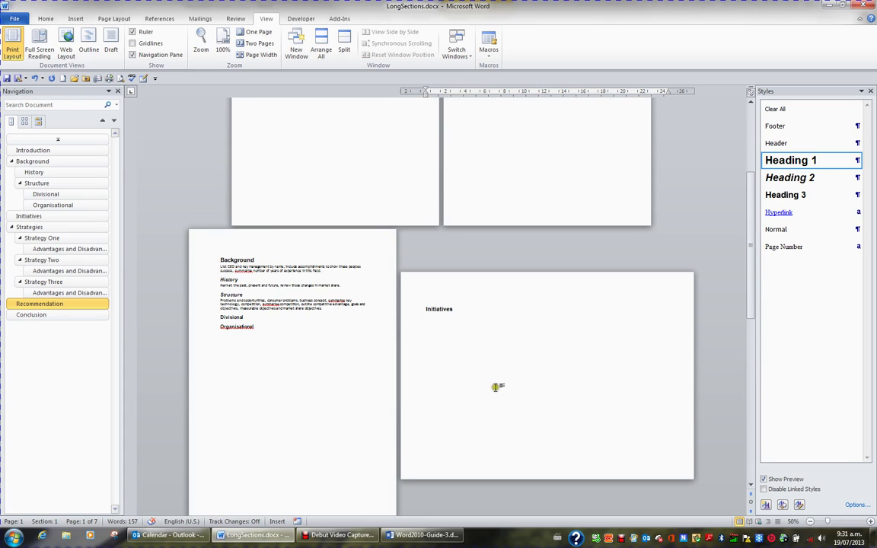